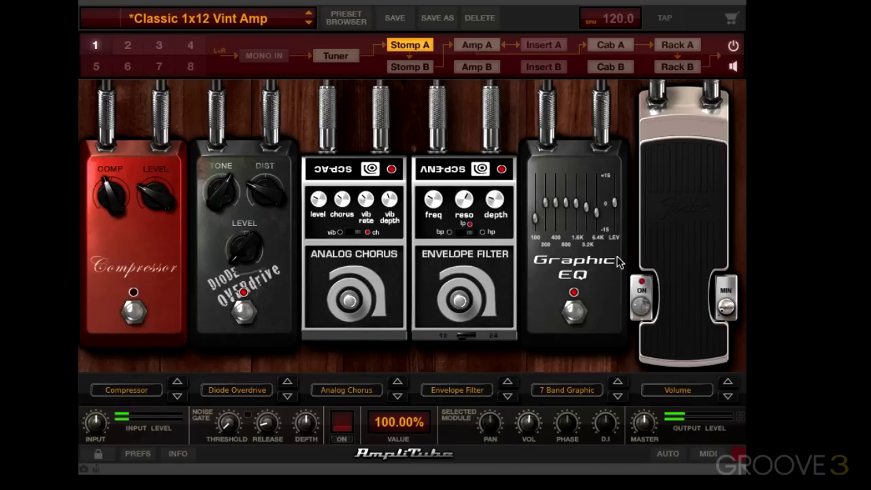
Step: Show the Stomp B board with its six empty pedal slots
click(410, 68)
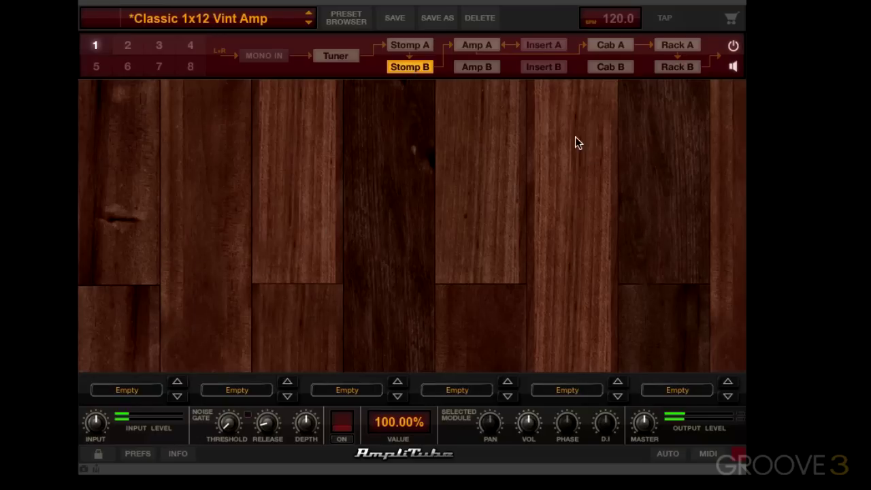
Step: Browse the third Stomp B slot's effect menu to AmpliTube's Fuzz models
click(400, 49)
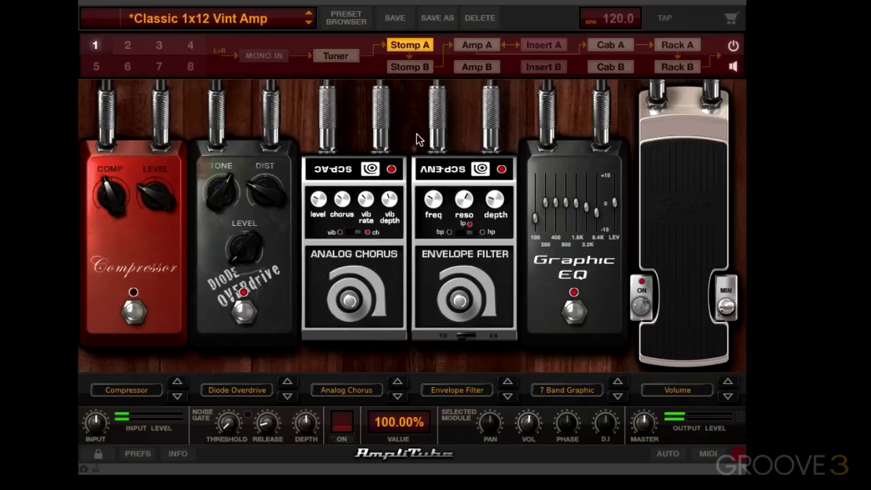
click(413, 68)
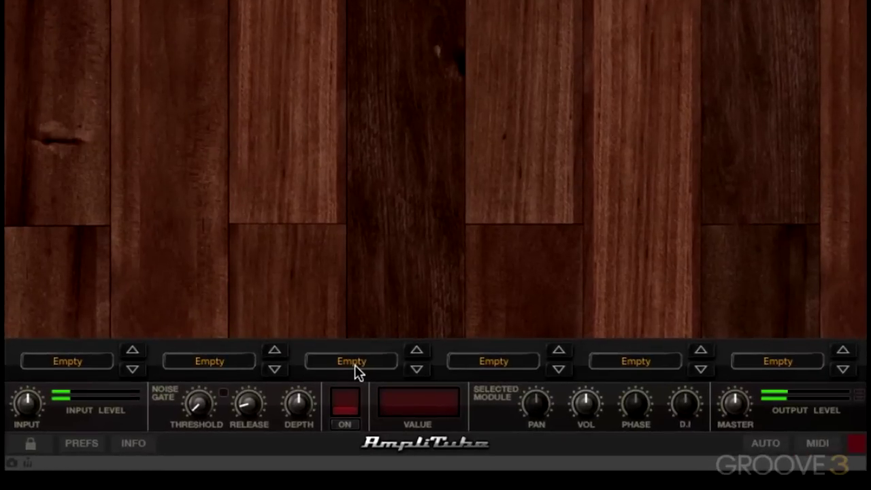
click(355, 364)
mouse_move(354, 364)
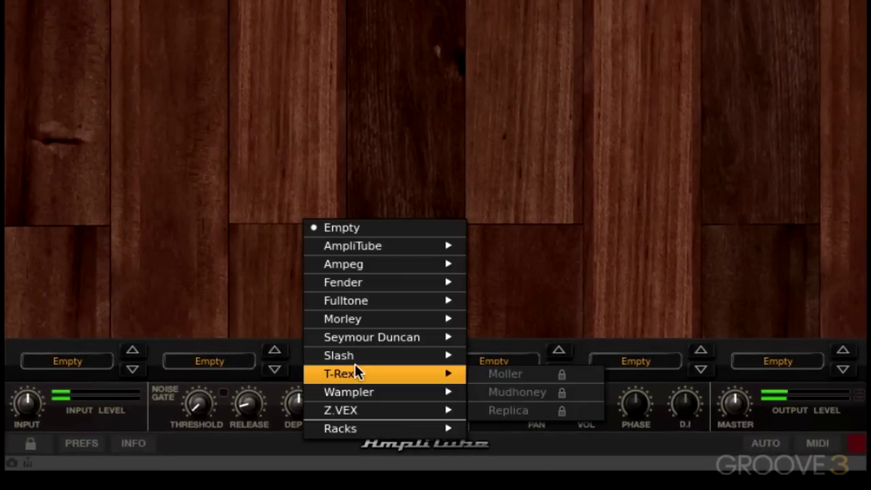
mouse_move(365, 249)
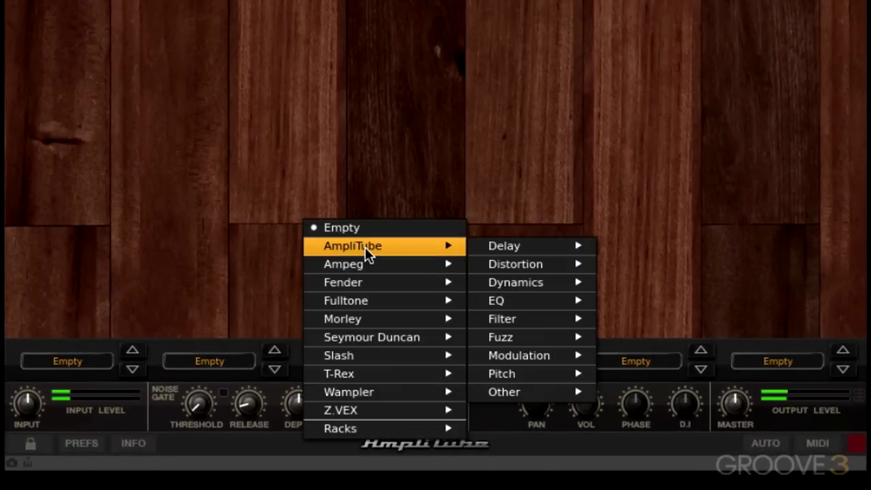
mouse_move(476, 247)
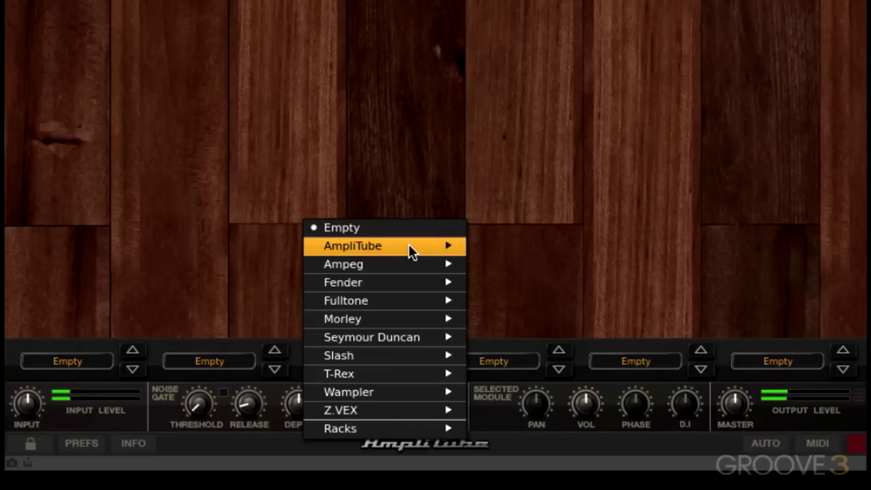
mouse_move(407, 264)
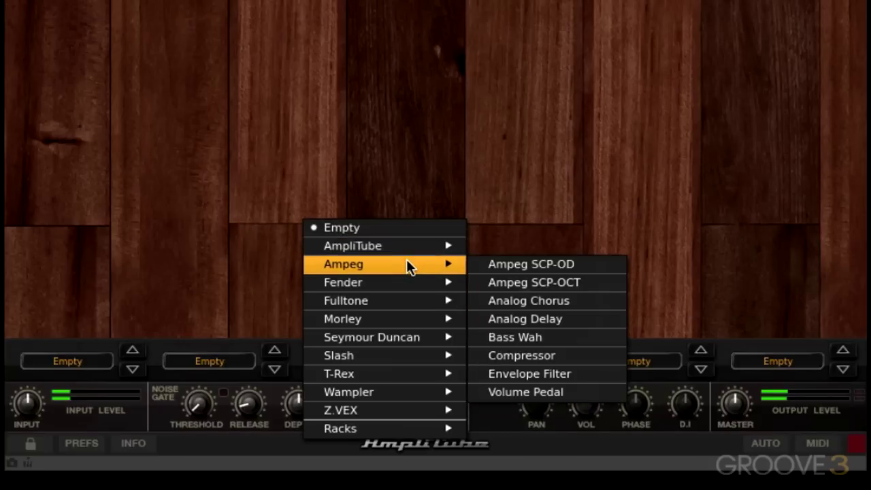
mouse_move(401, 279)
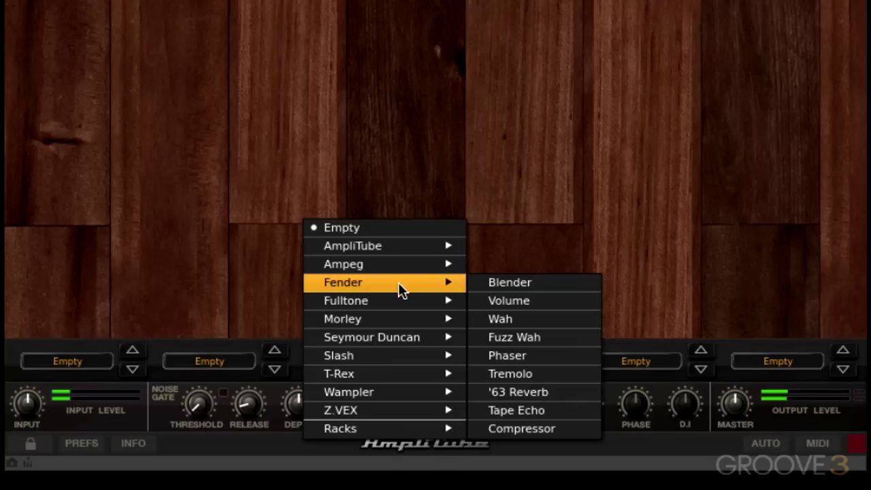
mouse_move(381, 318)
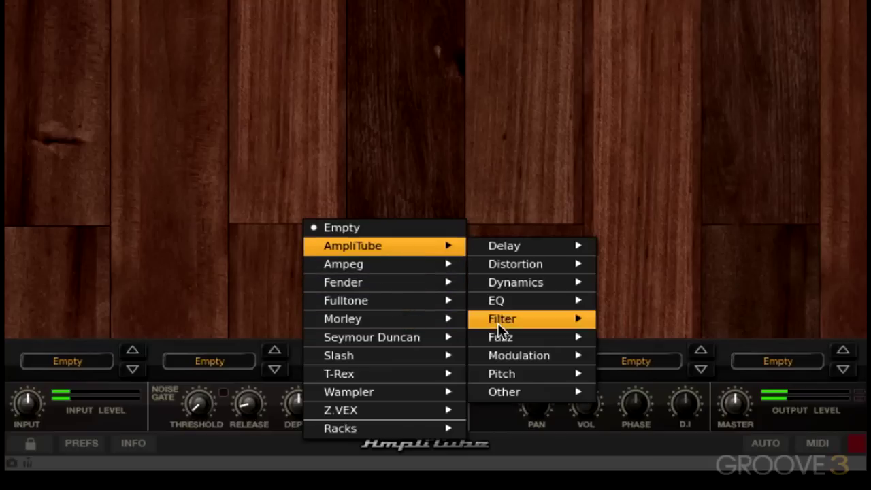
mouse_move(503, 328)
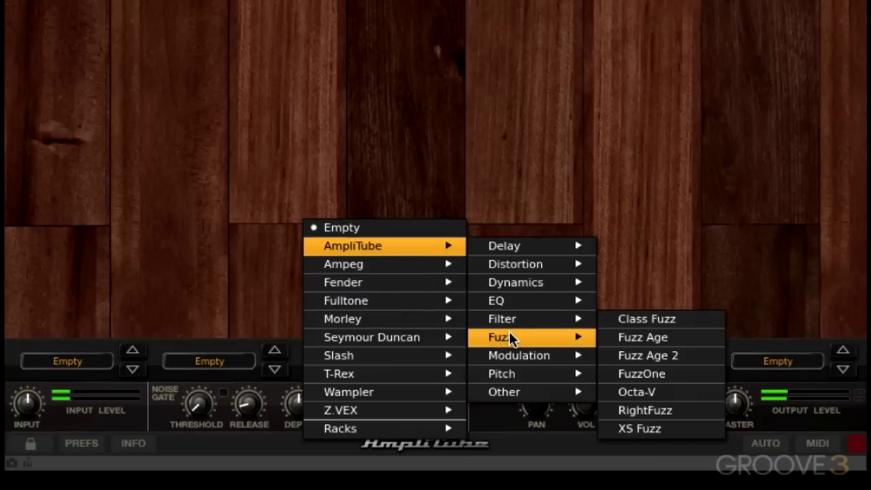
Step: Load the Class Fuzz pedal into the third Stomp B slot
click(646, 318)
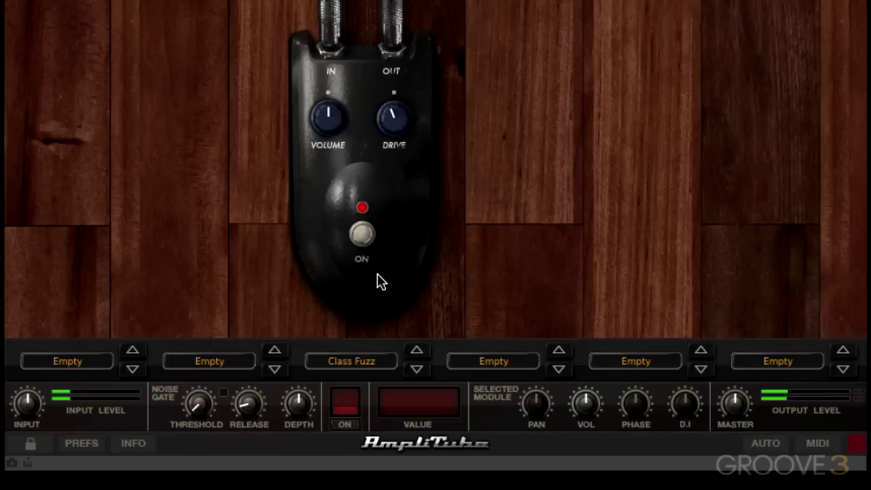
click(359, 362)
mouse_move(441, 282)
click(573, 204)
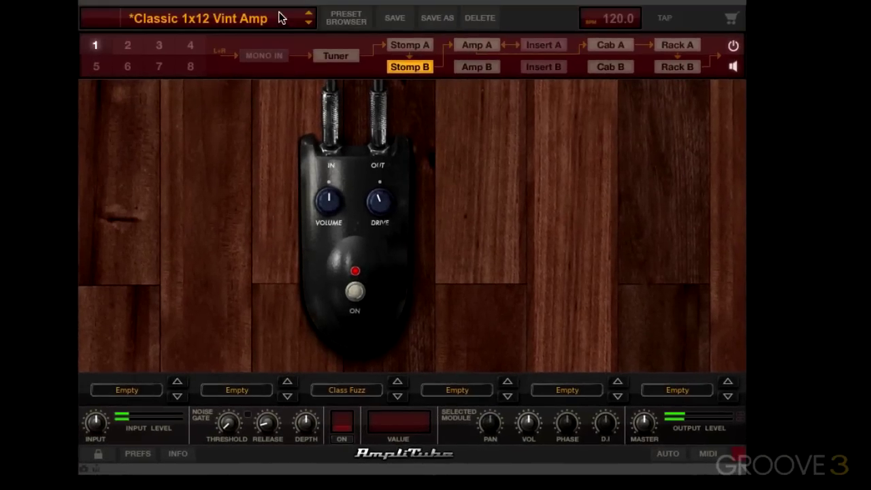
Step: Step the third slot through the fuzz models until Octa-V is loaded
click(399, 397)
click(399, 397)
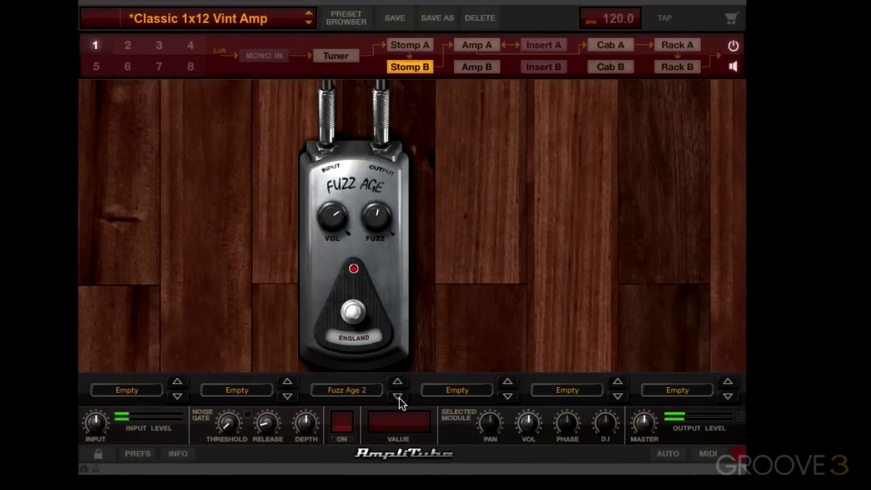
click(399, 397)
click(399, 398)
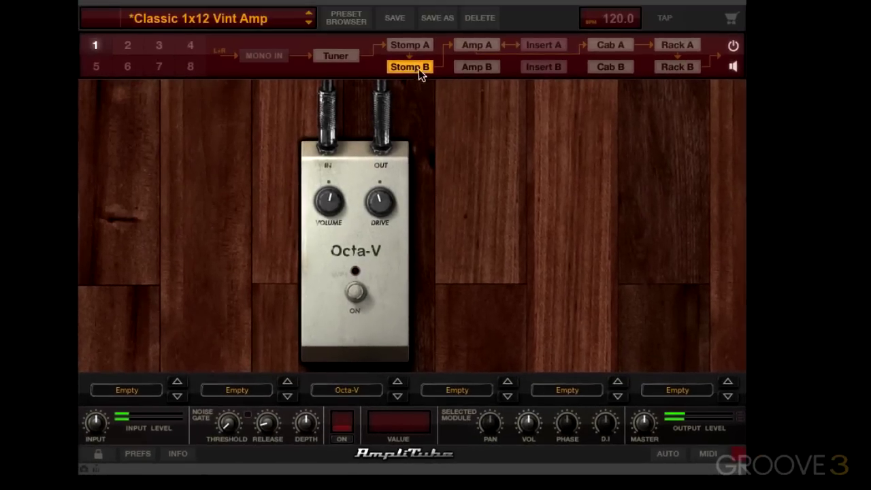
Step: Return to the Stomp A board, keeping Diode Overdrive and checking Stomp B's Octa-V
click(410, 45)
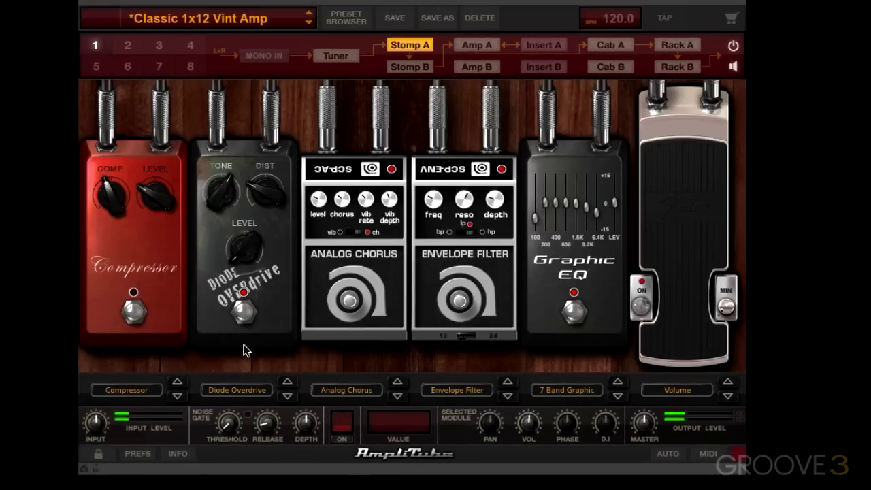
click(240, 391)
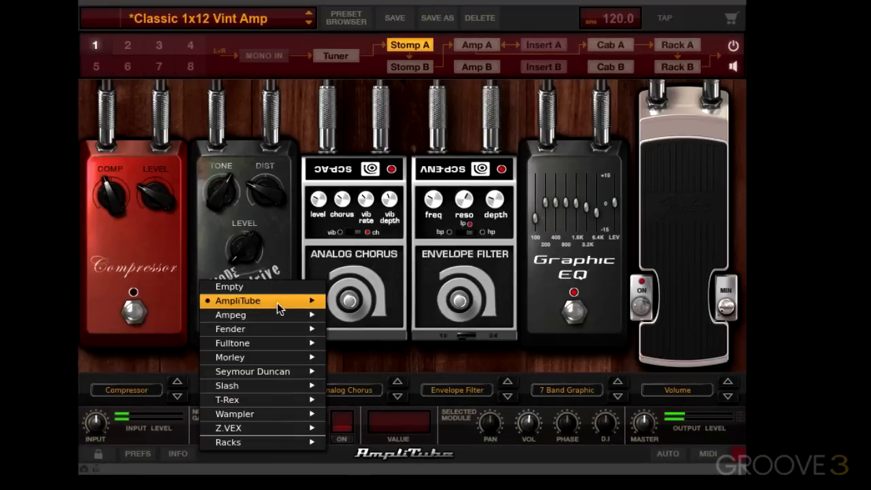
click(184, 358)
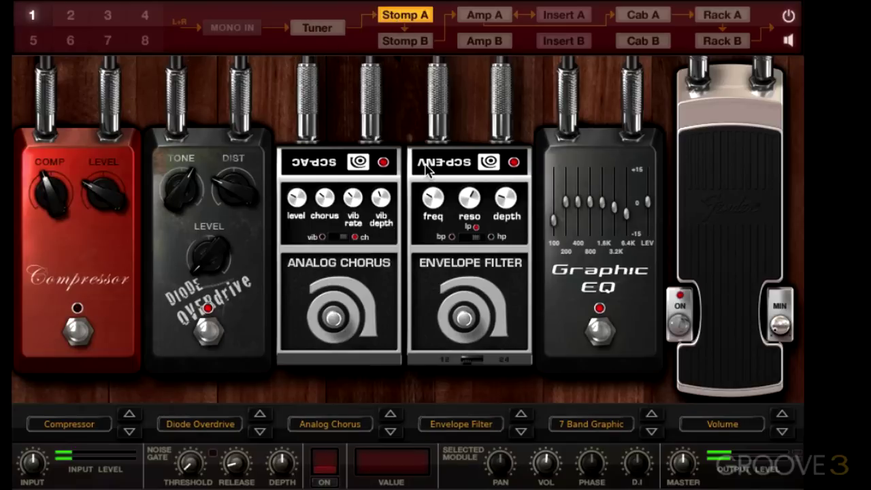
click(405, 43)
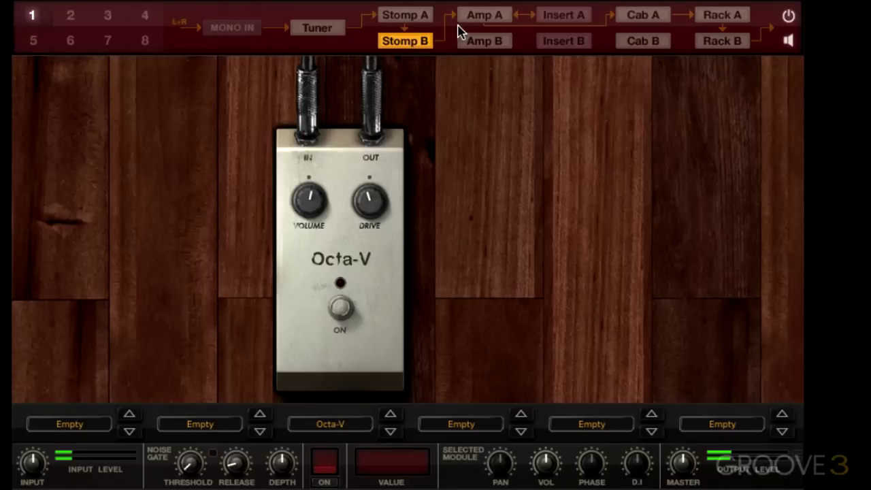
click(405, 16)
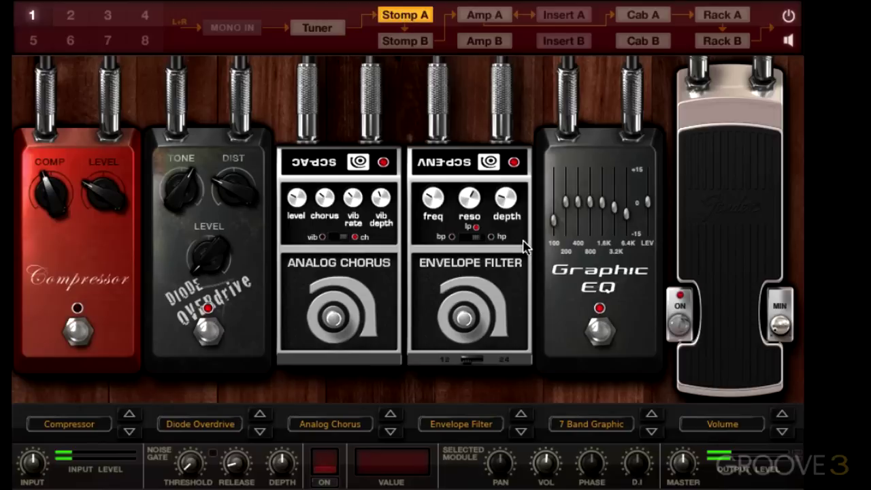
click(70, 15)
Step: Switch the Compressor pedal on so its LED lights red
click(79, 338)
click(80, 339)
click(80, 338)
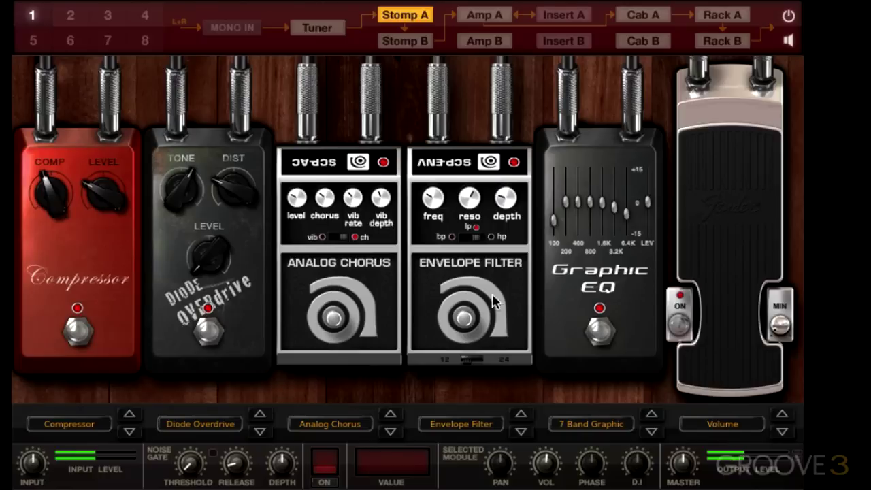
click(465, 318)
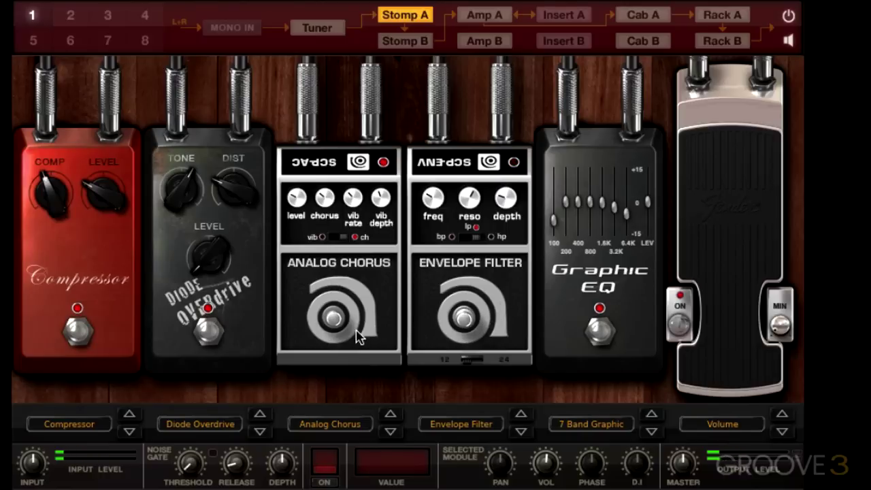
click(358, 332)
click(205, 338)
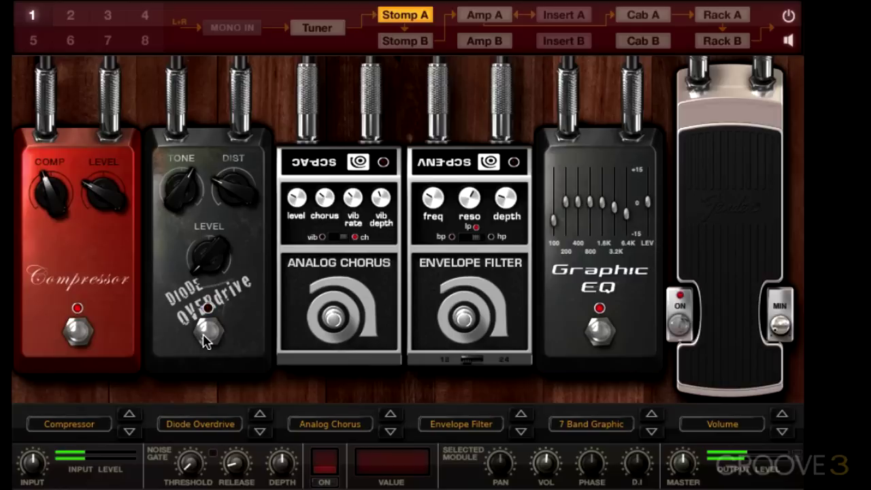
click(340, 319)
click(211, 332)
click(464, 321)
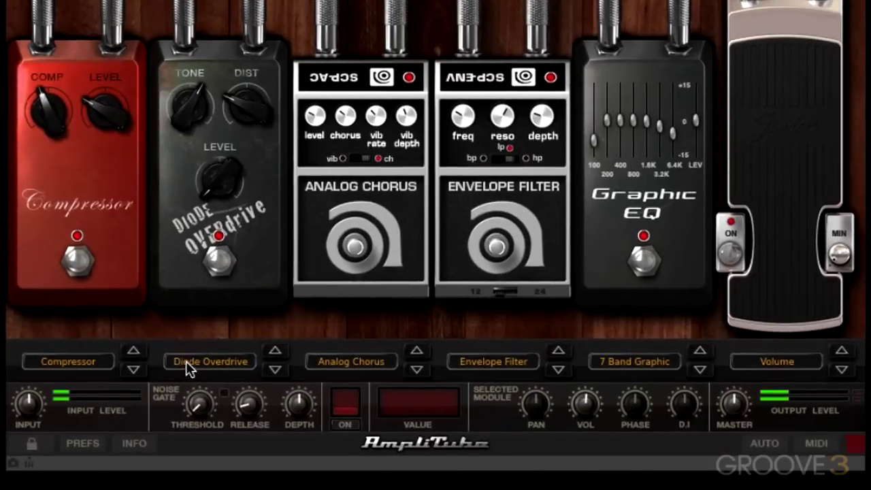
Step: Lower the Diode Overdrive's DIST knob and set the volume pedal to 100%
click(177, 426)
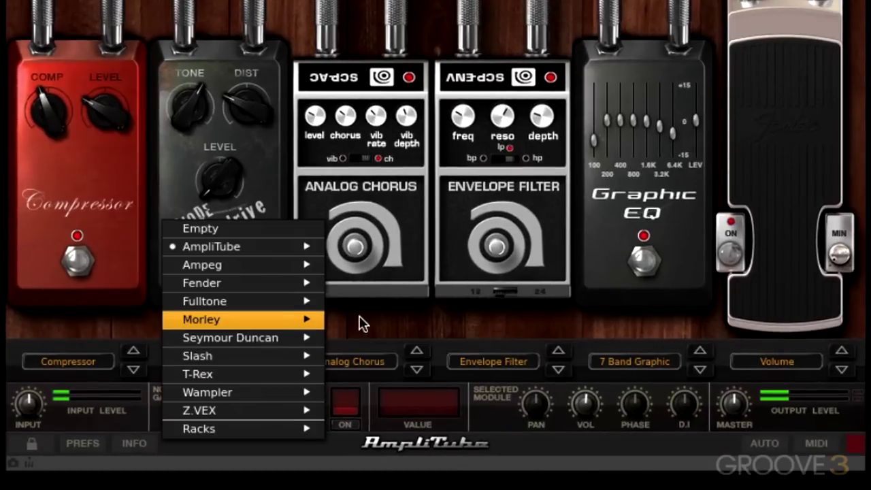
mouse_move(257, 251)
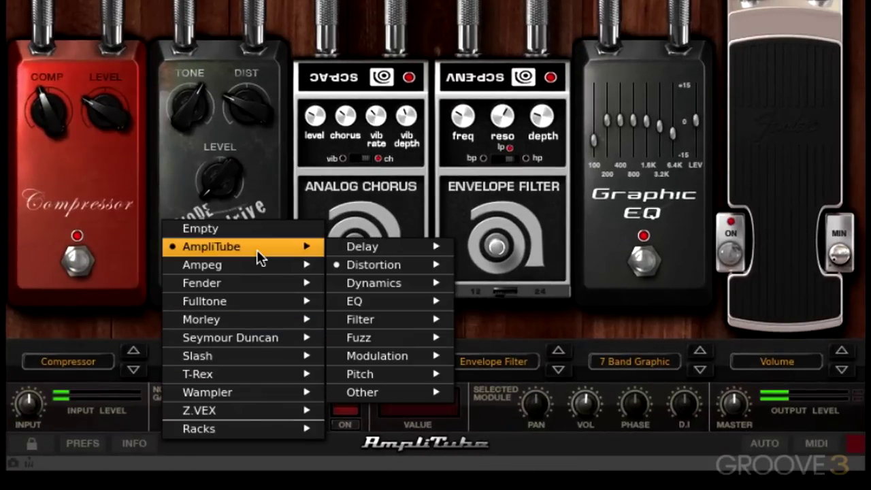
mouse_move(272, 264)
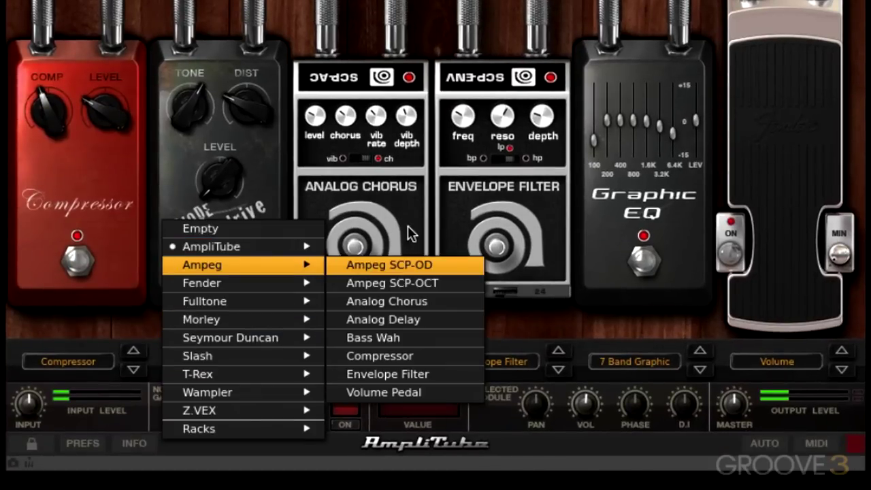
click(409, 230)
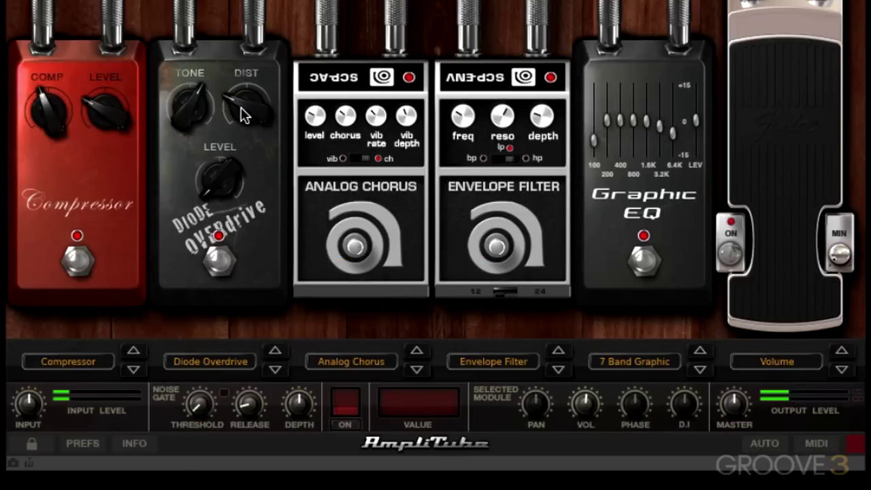
drag(239, 110, 428, 140)
drag(789, 140, 800, 123)
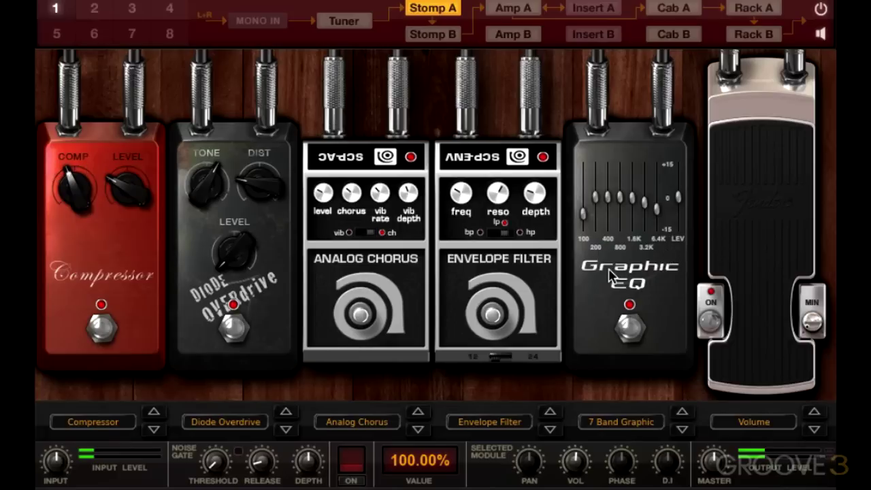
Step: Arrange pedals as Diode Overdrive, Envelope Filter, 7 Band Graphic, Analog Chorus, Compressor, Volume
drag(537, 280, 472, 280)
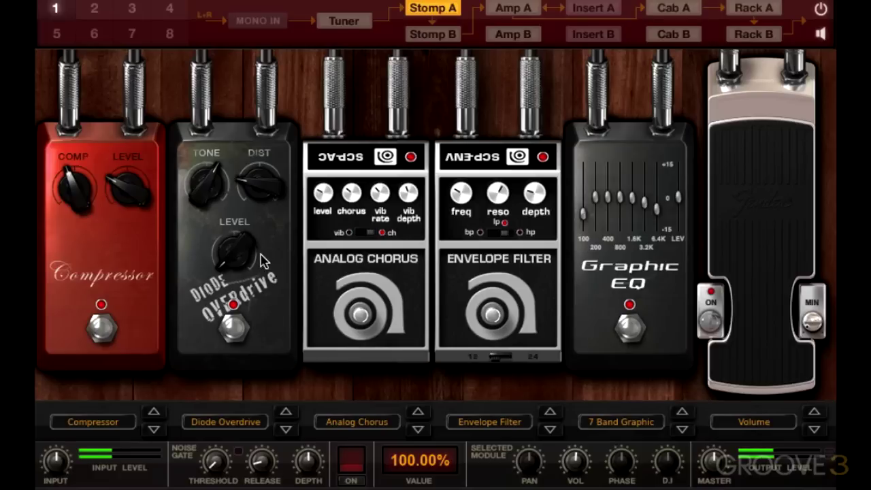
drag(238, 258, 484, 262)
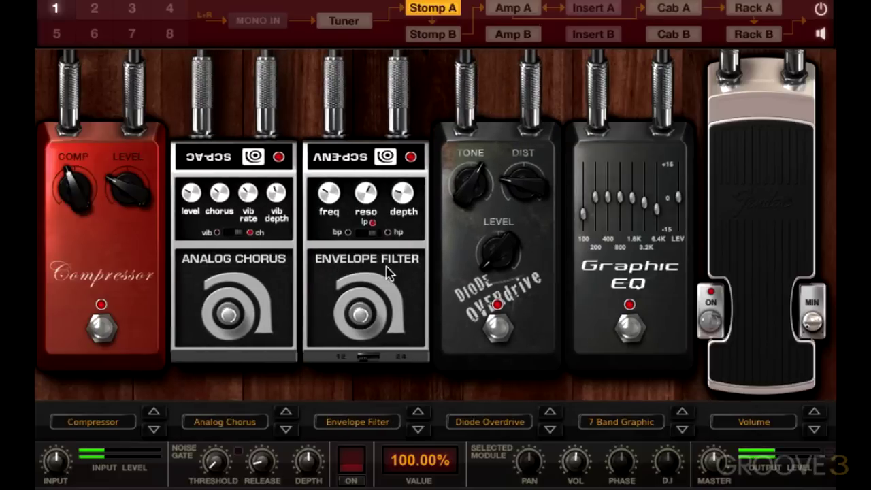
drag(387, 272, 649, 272)
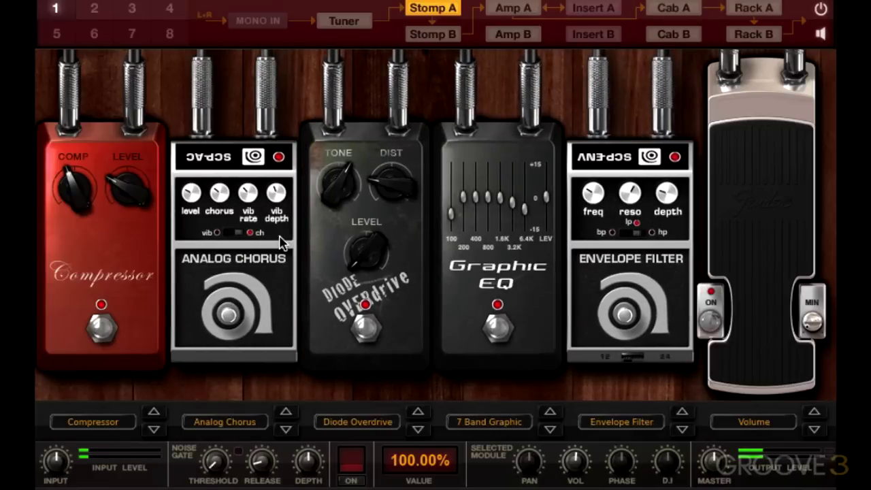
drag(257, 245, 633, 262)
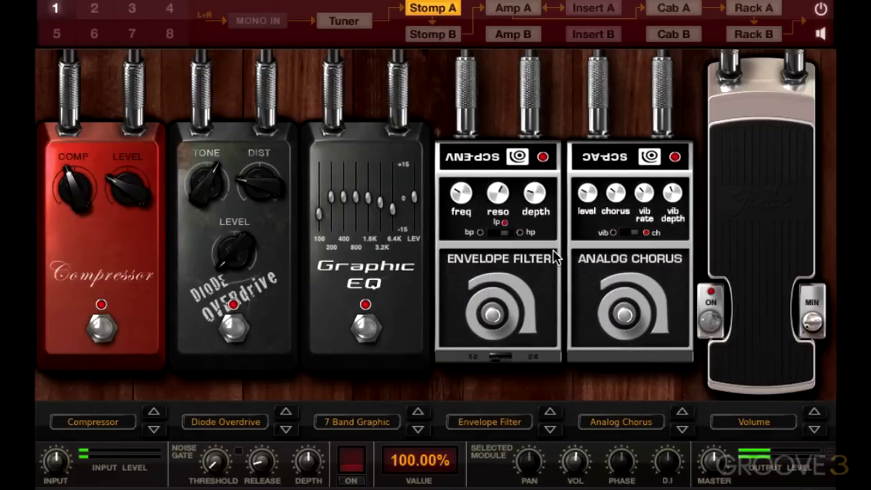
drag(550, 252, 286, 249)
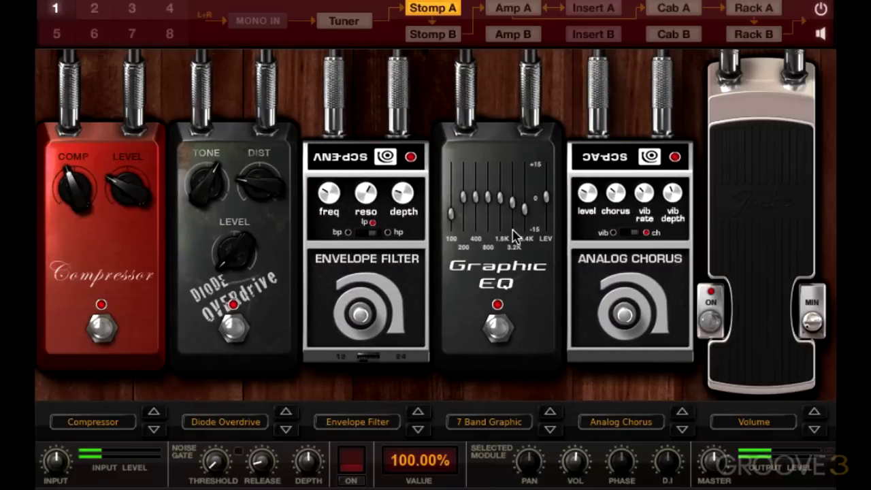
drag(150, 232, 629, 259)
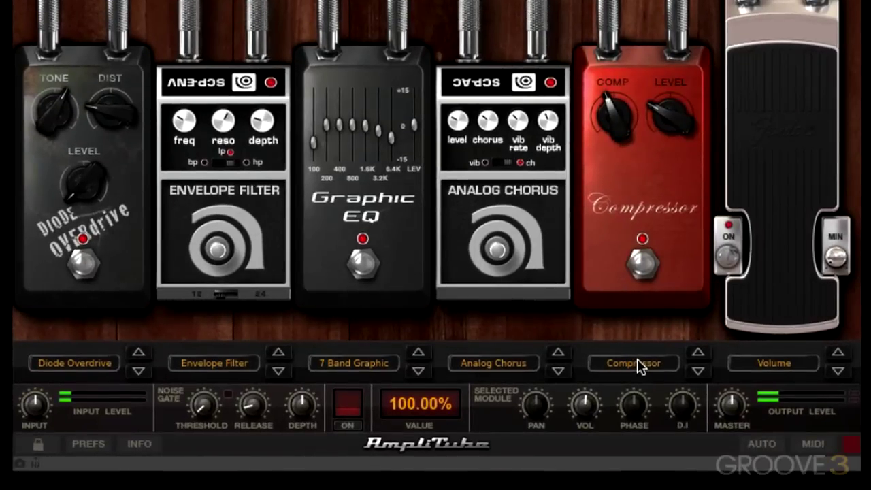
Step: Load Racks > AmpliTube > Tube Compressor into the fifth Stomp A slot
click(640, 363)
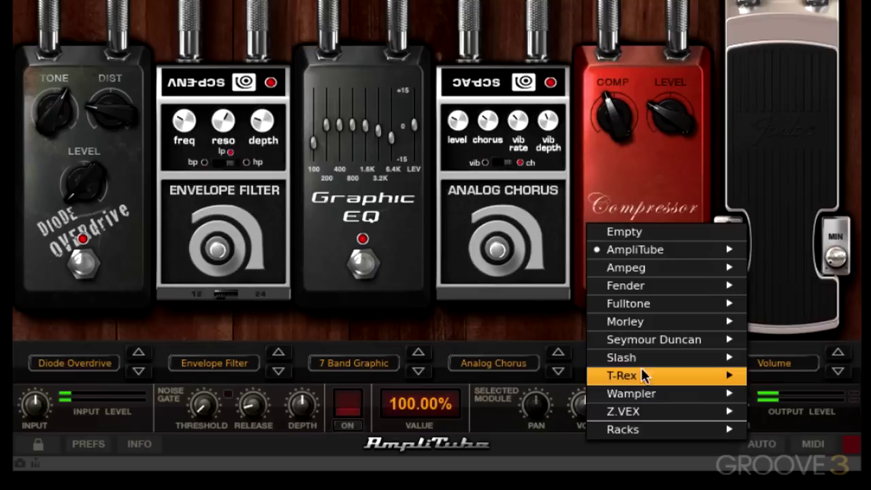
mouse_move(639, 435)
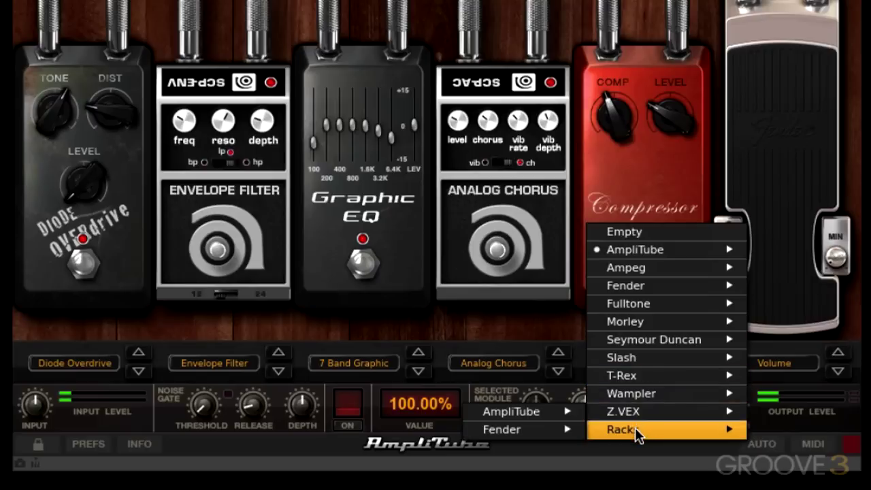
mouse_move(559, 413)
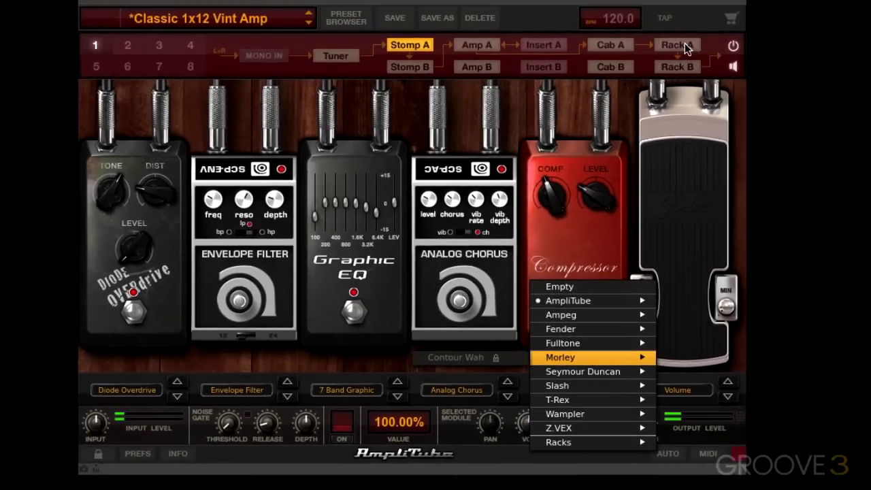
click(684, 42)
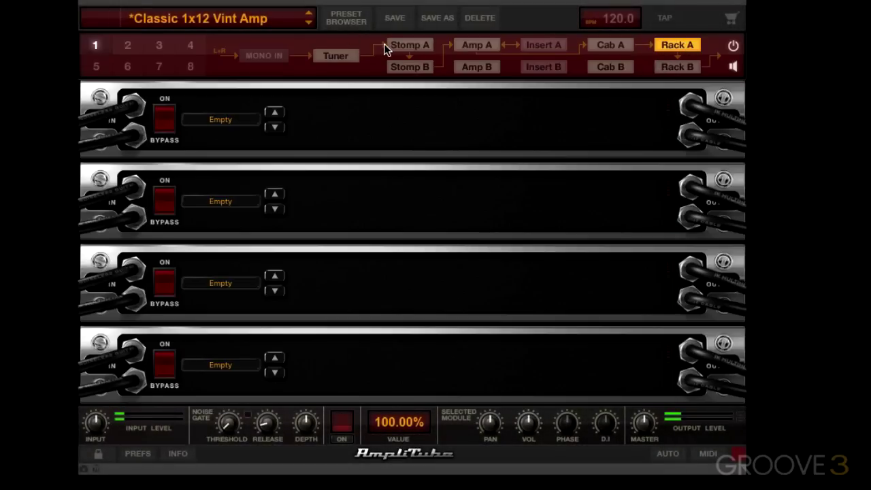
click(385, 45)
click(592, 388)
mouse_move(549, 446)
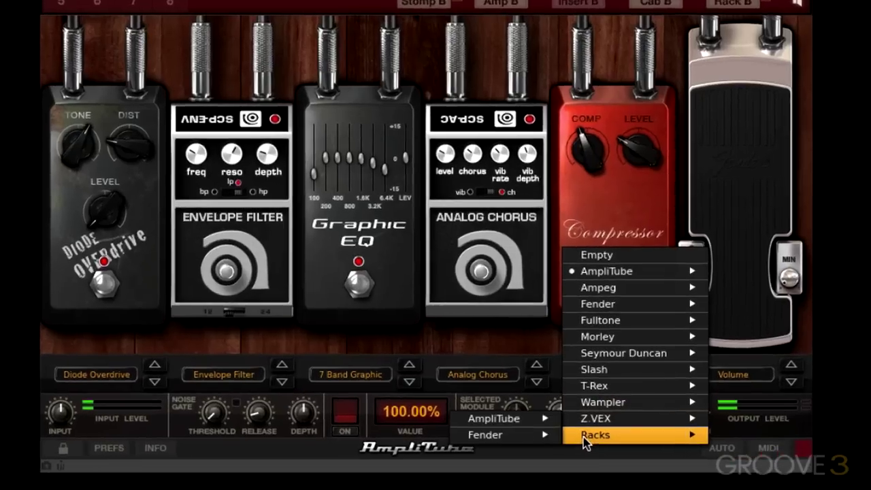
mouse_move(528, 418)
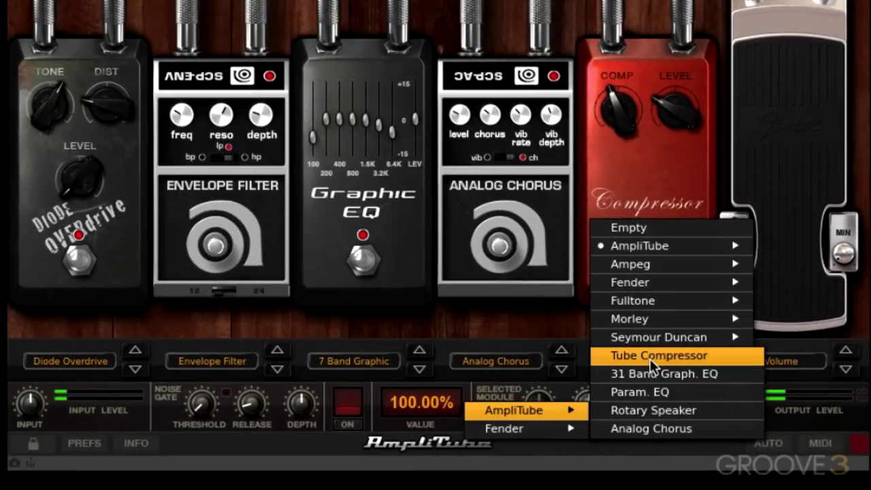
click(649, 355)
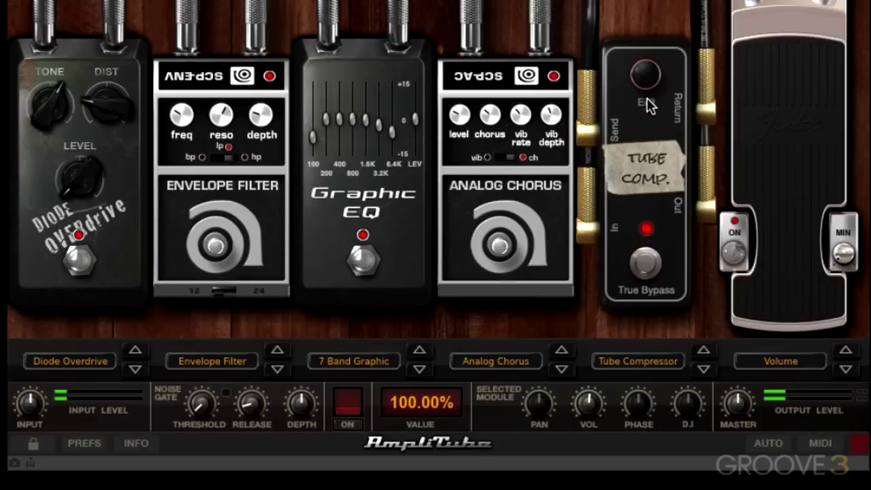
Step: Set the Tube Compressor's Attack to 29.8ms in its edit panel, then close it
click(647, 77)
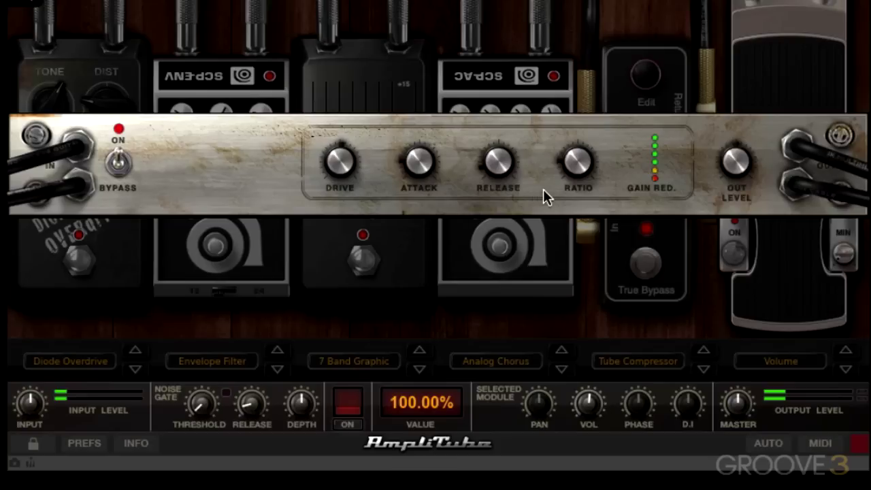
drag(419, 163, 418, 166)
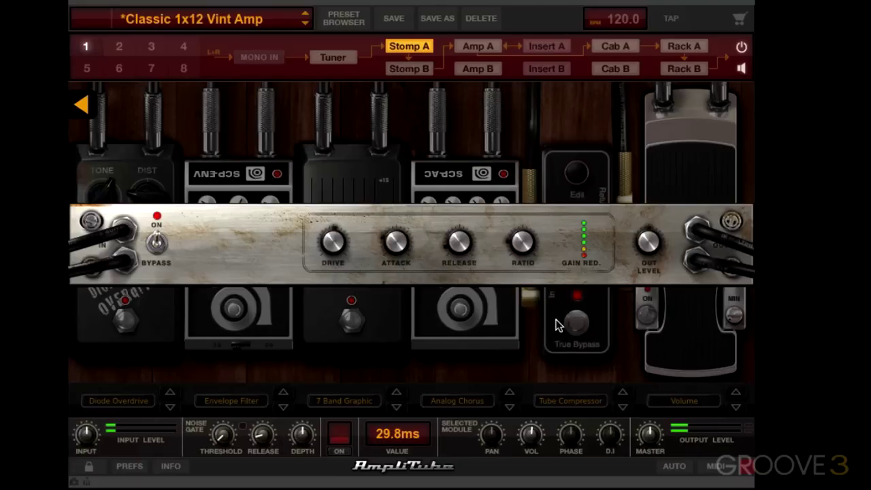
click(553, 323)
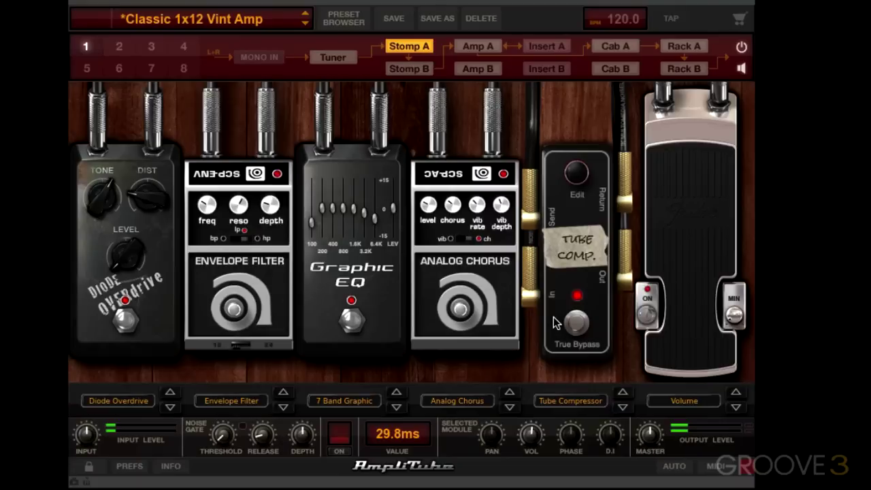